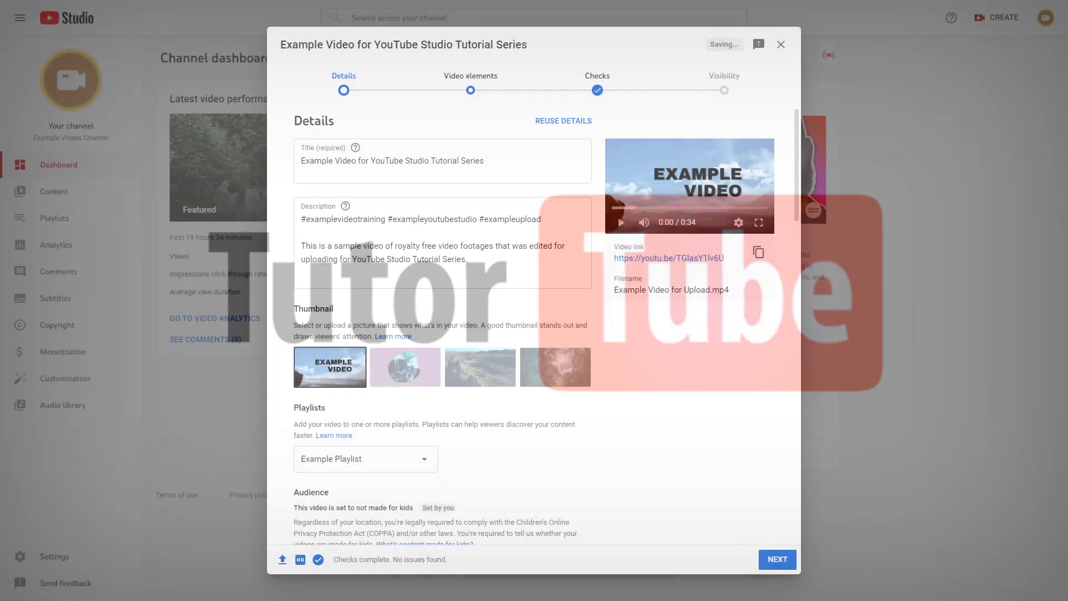
Step: Advance the example video's upload to Video elements and start adding an end screen
scroll(587, 227, "down", 10)
scroll(529, 239, "down", 5)
scroll(530, 239, "up", 20)
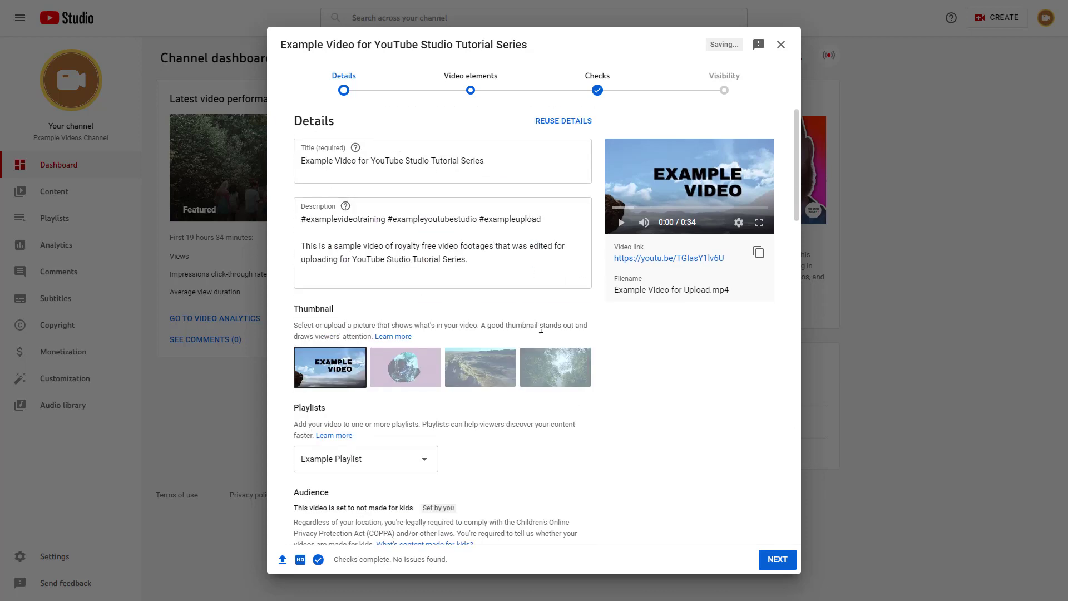
left_click(774, 562)
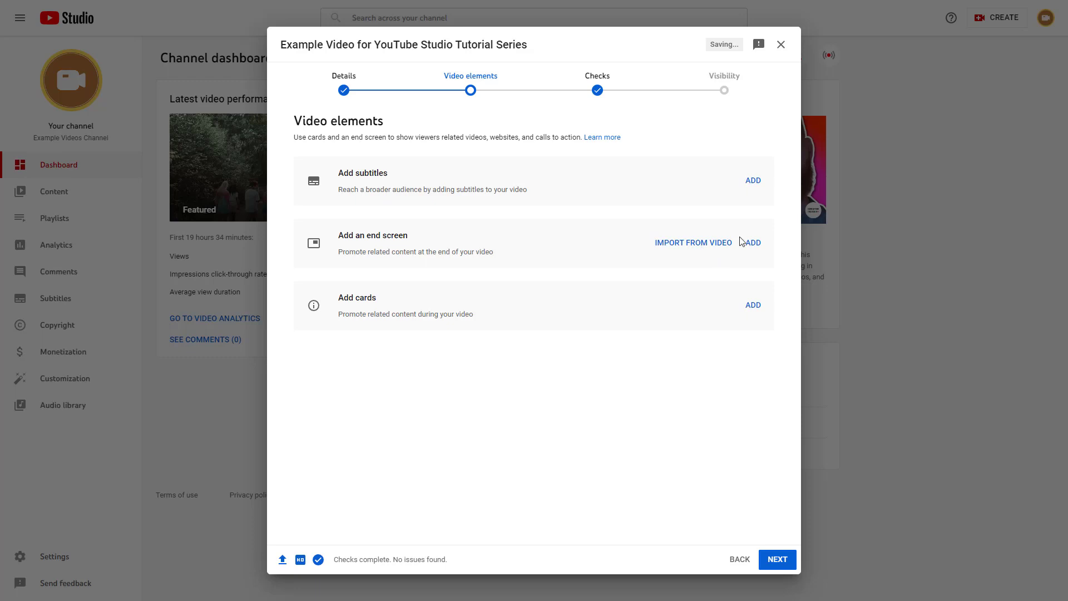
left_click(753, 245)
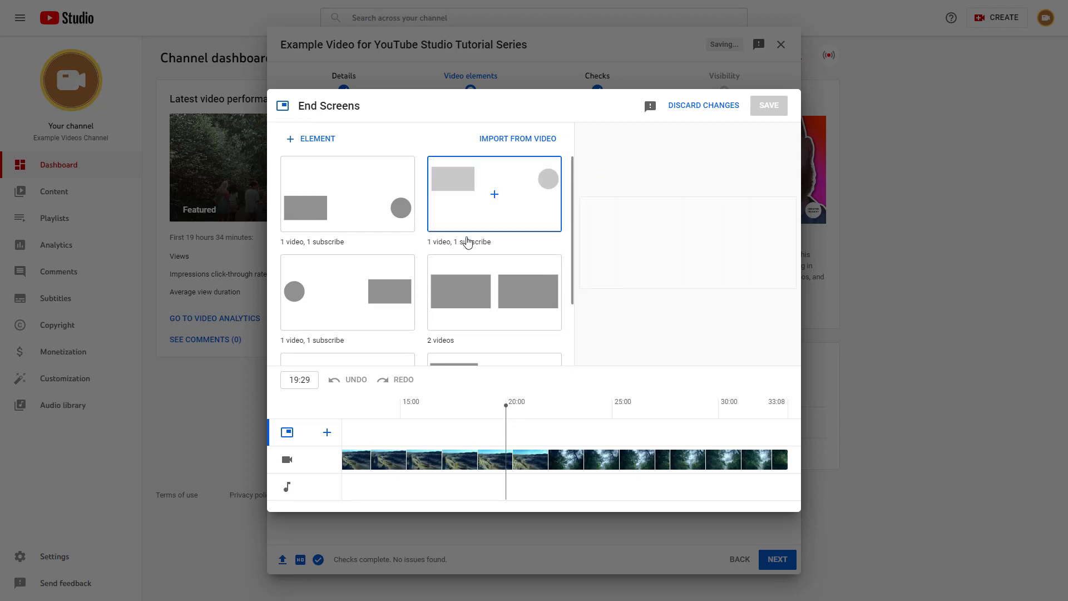
Step: Browse the end screen templates and scrub the preview back to about 17:17
scroll(410, 236, "down", 3)
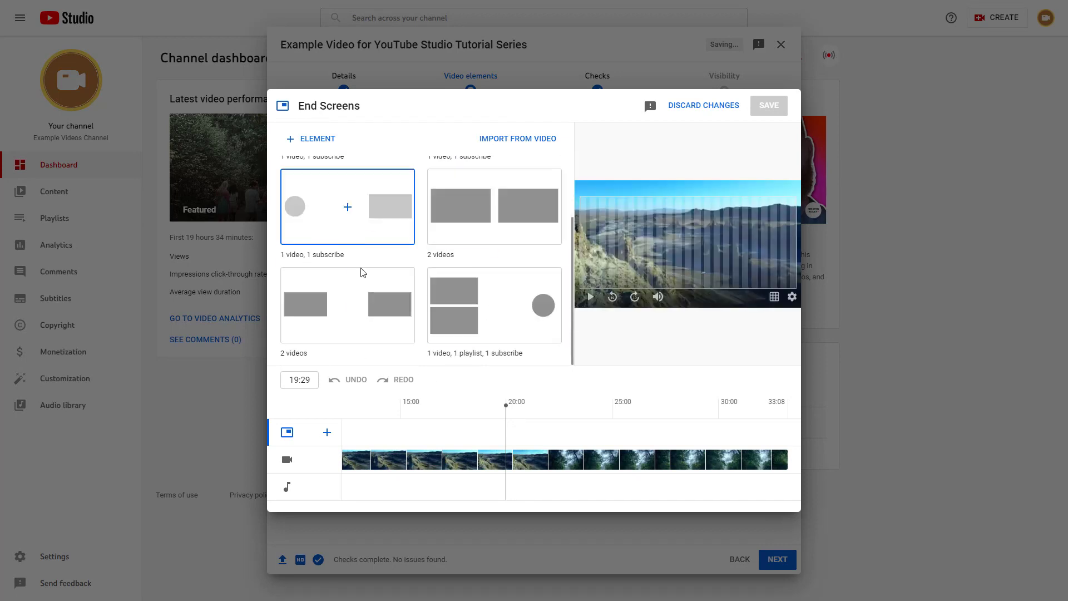
scroll(384, 267, "up", 3)
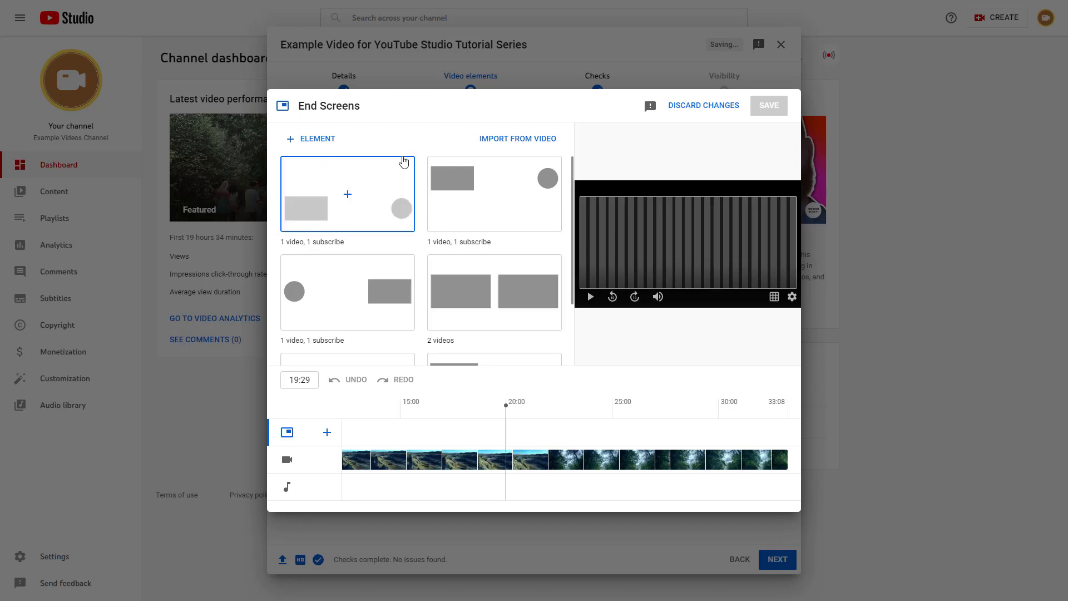
left_click_drag(506, 406, 669, 422)
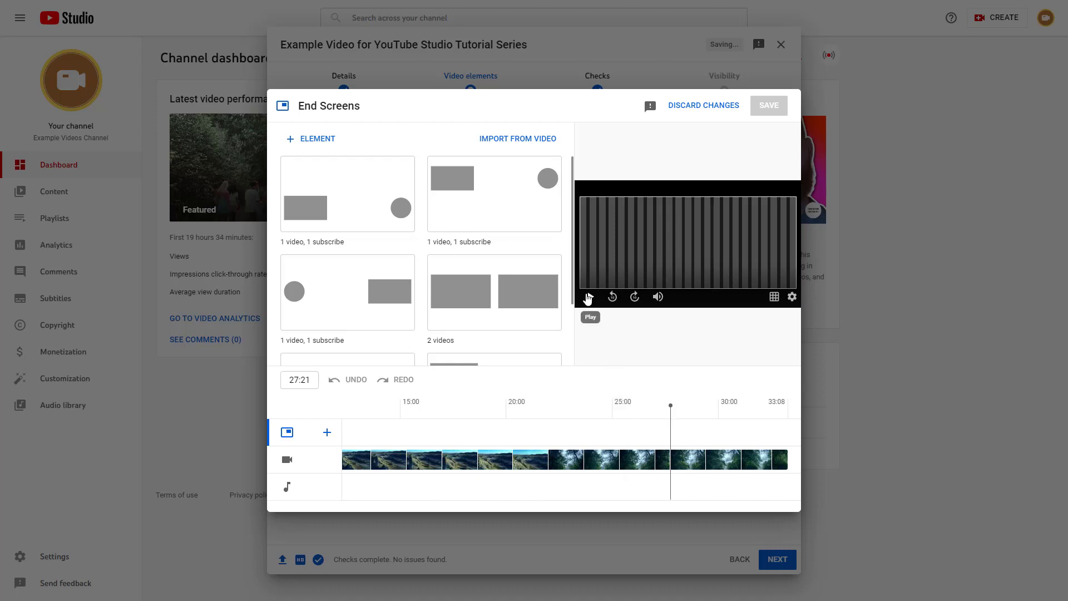
left_click_drag(672, 413, 456, 418)
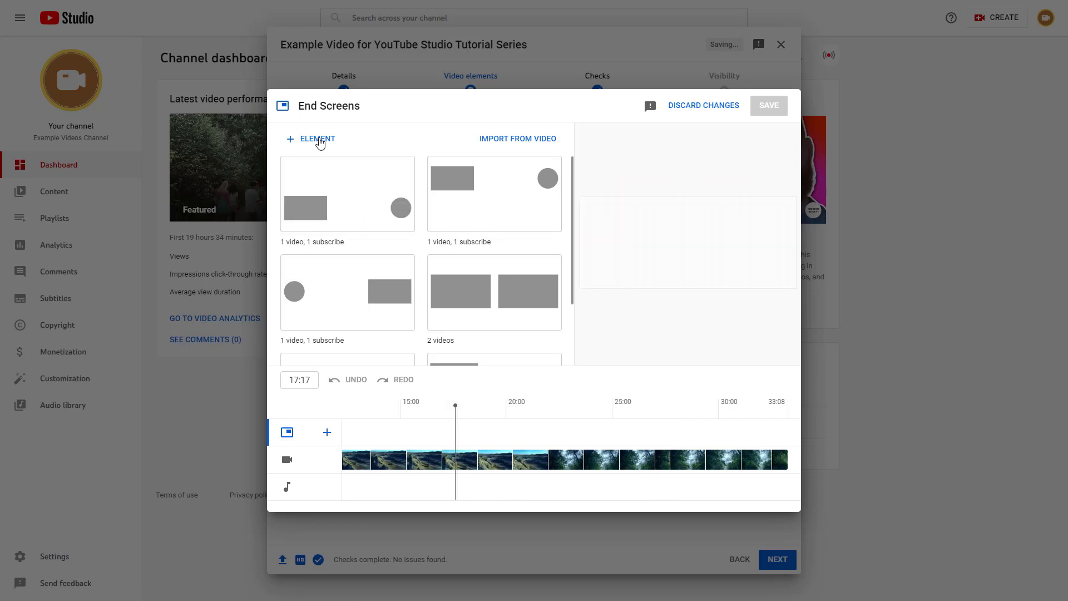
left_click(318, 139)
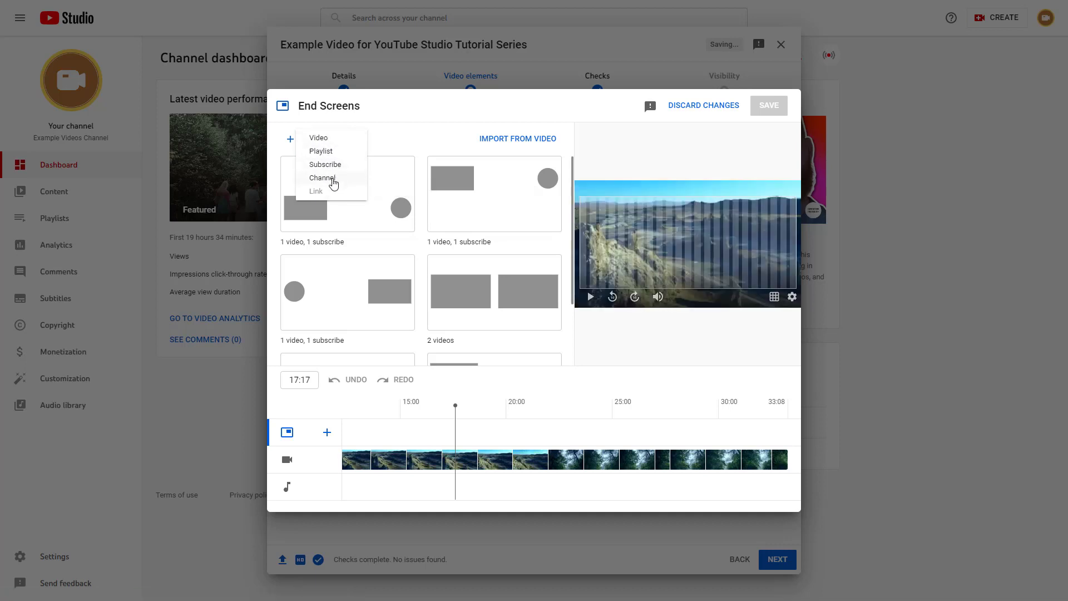
Step: Add a video element, move it lower, enlarge it, and switch to choosing a specific video
left_click(324, 139)
left_click_drag(590, 211, 757, 210)
left_click_drag(711, 238, 696, 245)
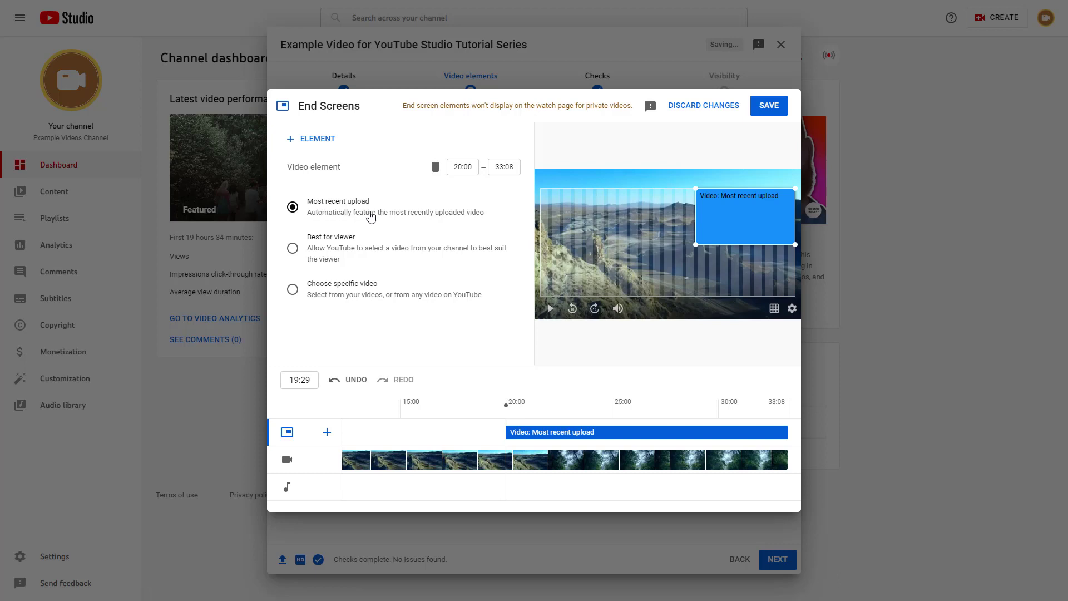
left_click(335, 247)
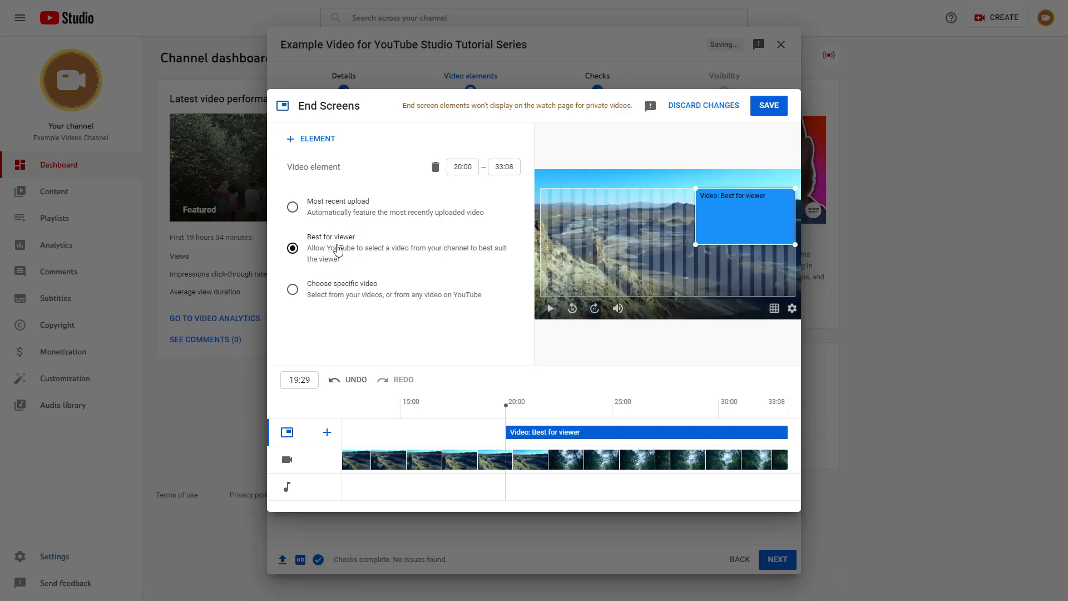
left_click(337, 291)
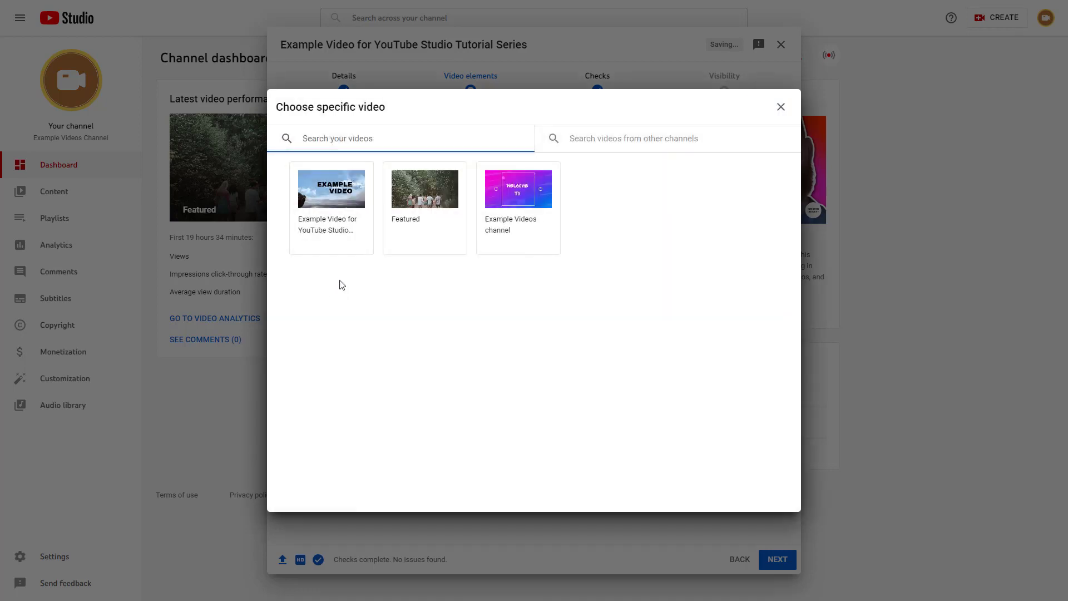
Step: Feature the Example Videos channel video, shrink its box, and start it at 22:00
left_click(506, 189)
mouse_move(696, 245)
left_mouse_down()
mouse_move(718, 233)
mouse_move(710, 238)
left_mouse_up()
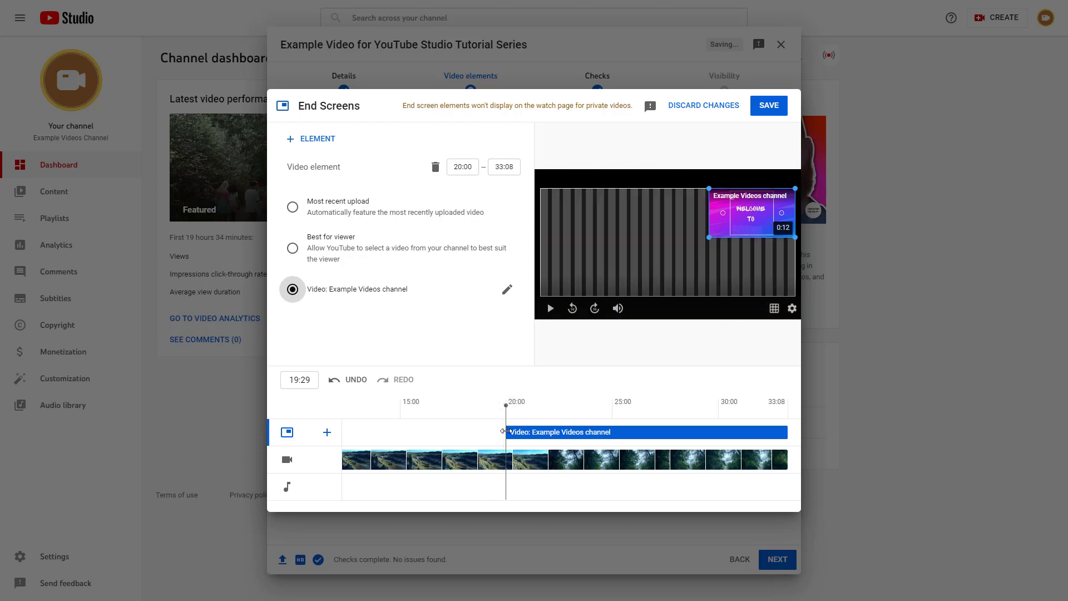
left_click_drag(504, 430, 553, 431)
left_click(462, 167)
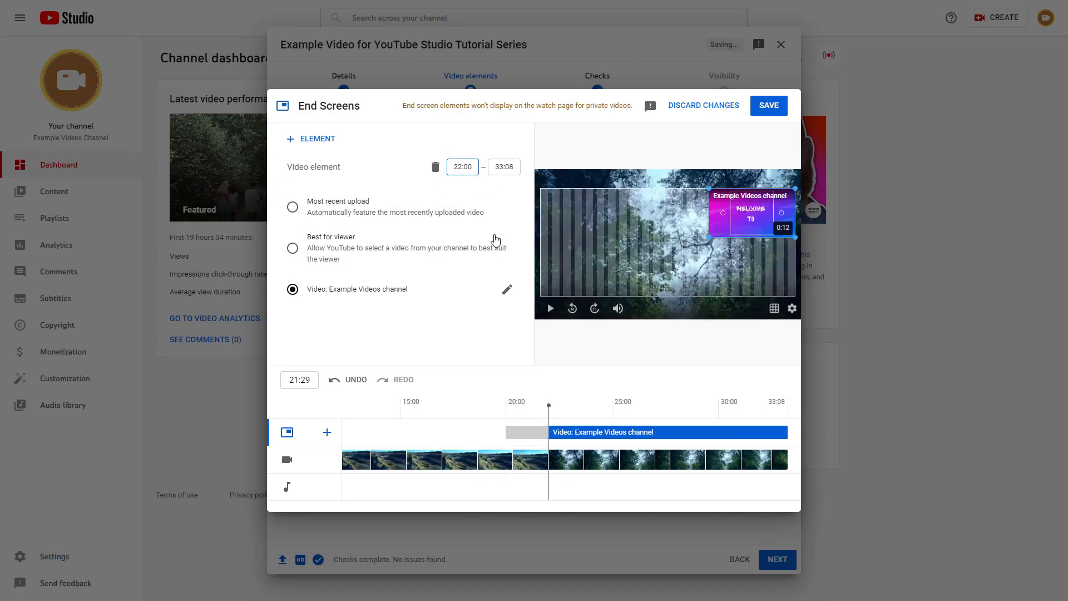
Step: Shorten the video element so it ends at 30:00 instead of 33:08
left_click(499, 166)
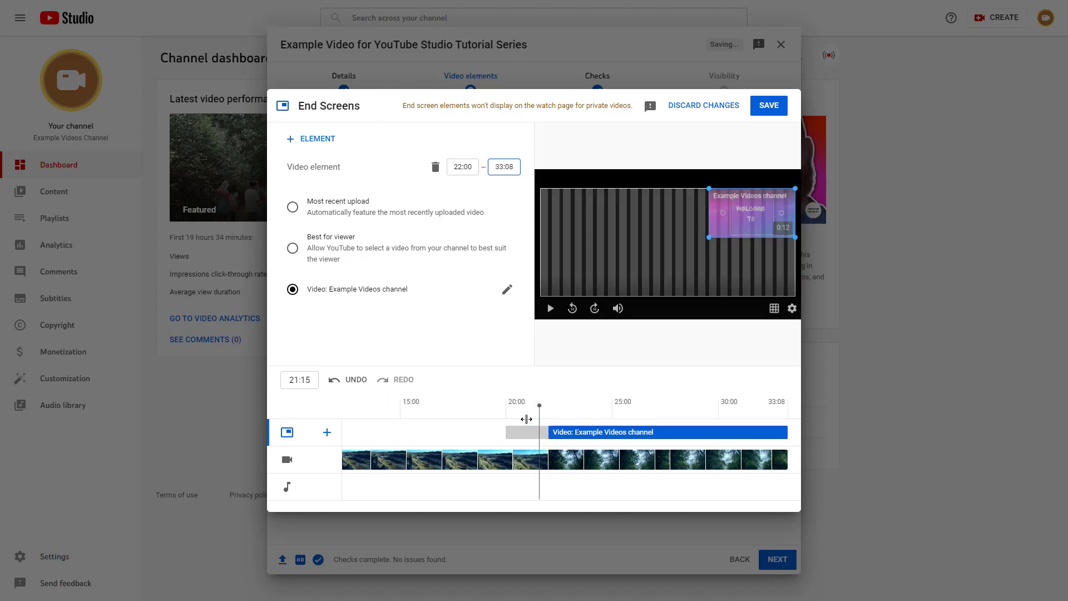
left_click(504, 420)
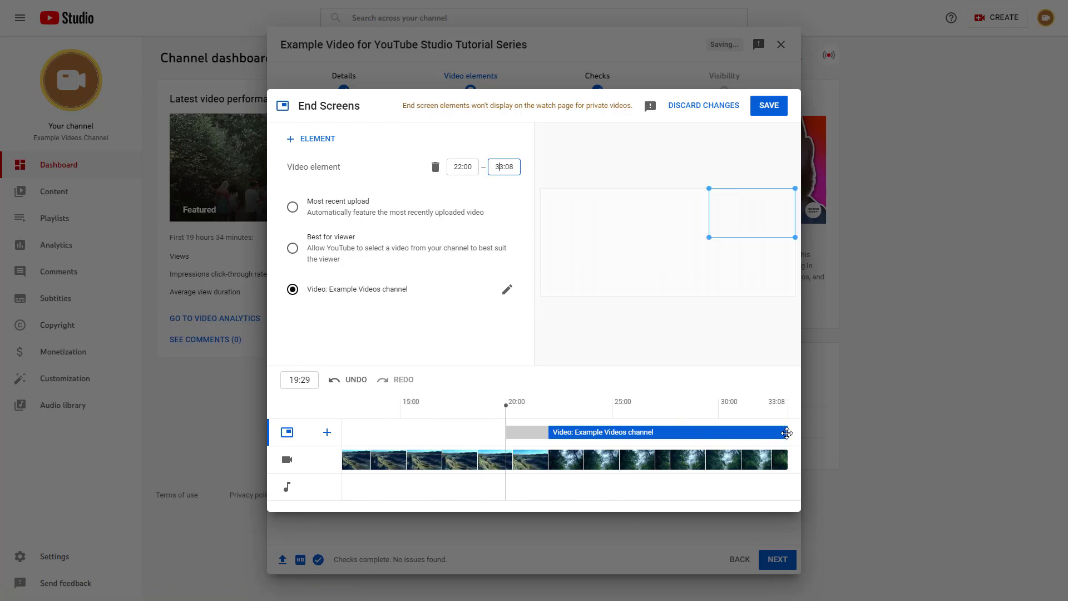
left_click_drag(785, 433, 718, 435)
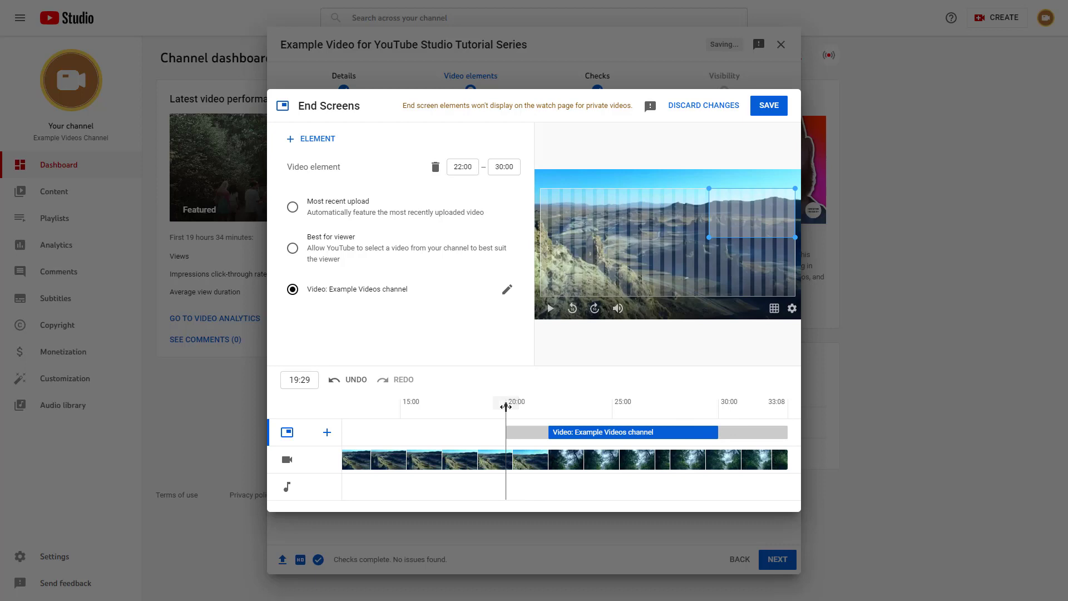
left_click_drag(505, 405, 506, 427)
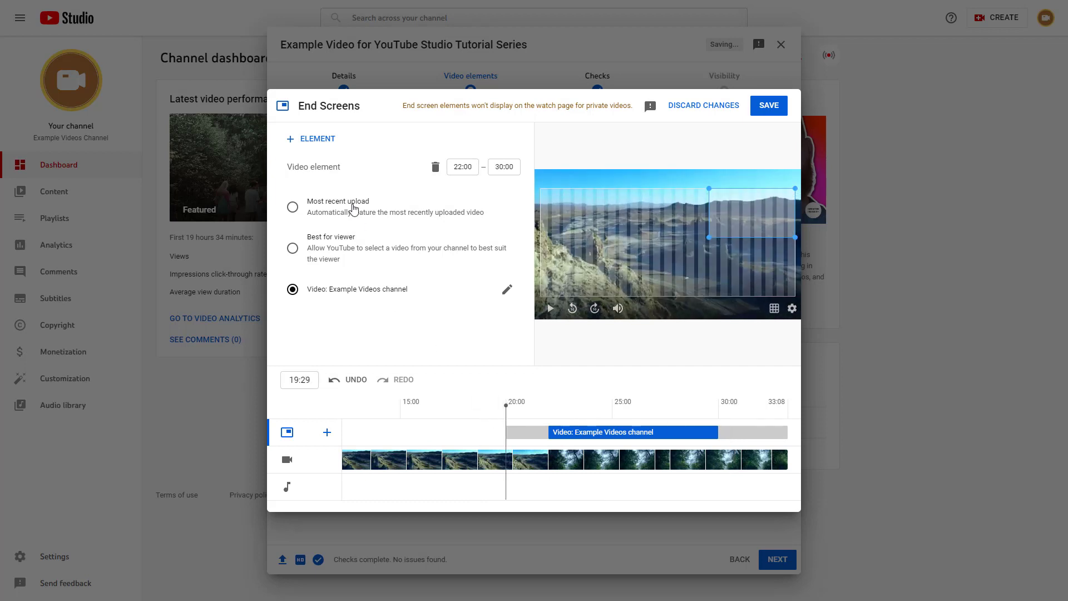
left_click(318, 140)
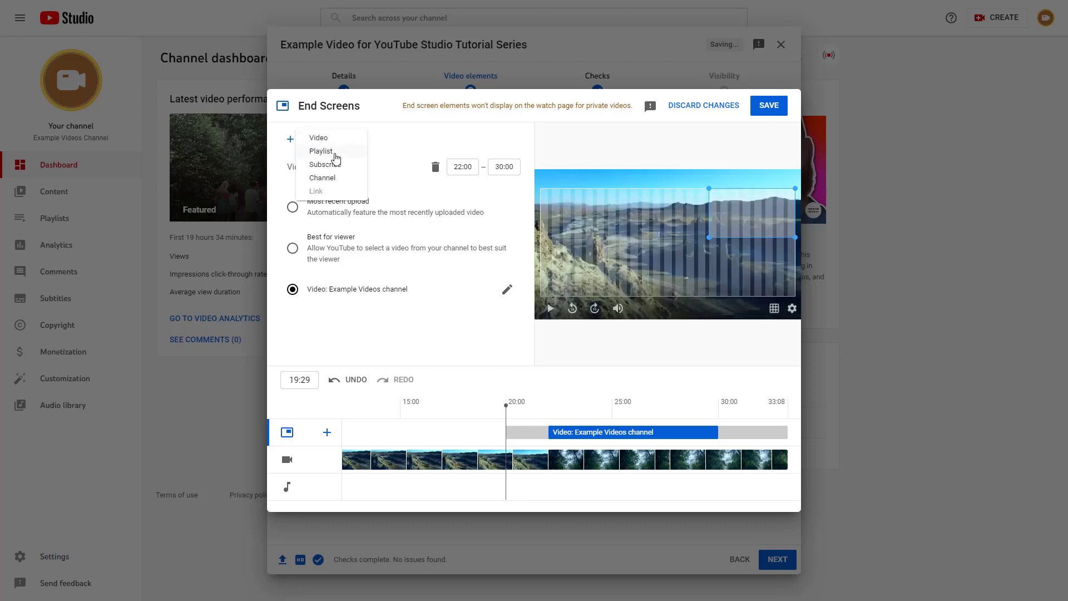
Step: Add an Example Playlist (1 video) element and place it at the frame's bottom-right
left_click(334, 156)
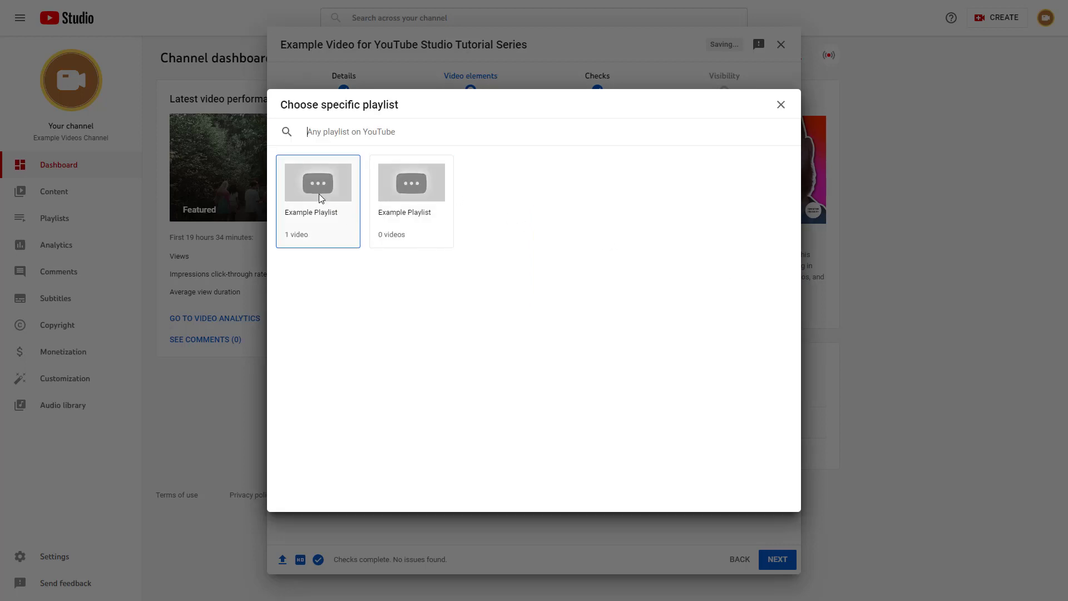
left_click(319, 194)
left_click_drag(563, 218, 696, 233)
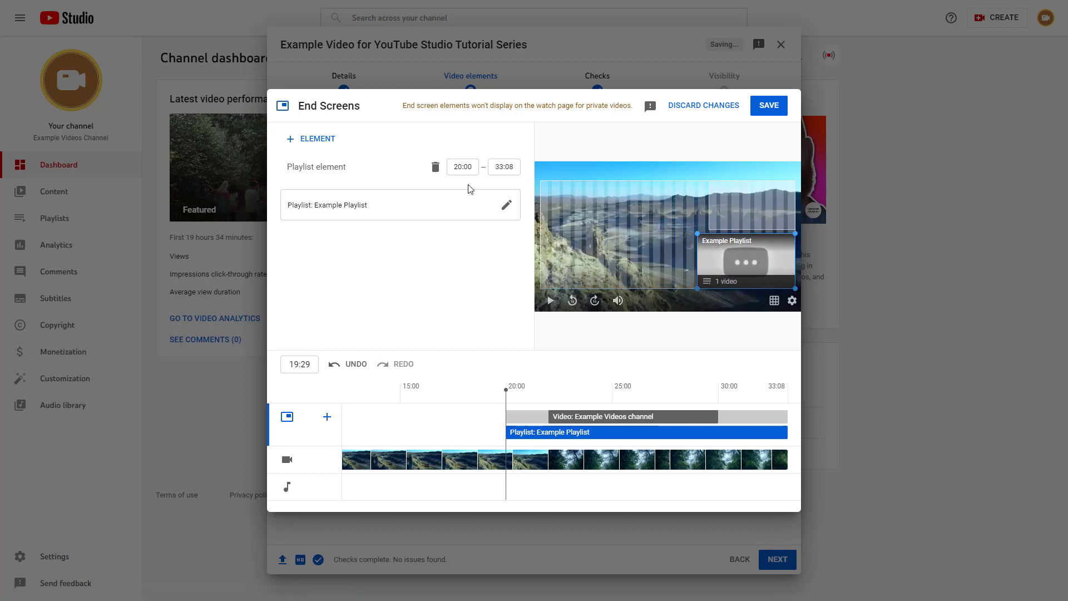
left_click(325, 140)
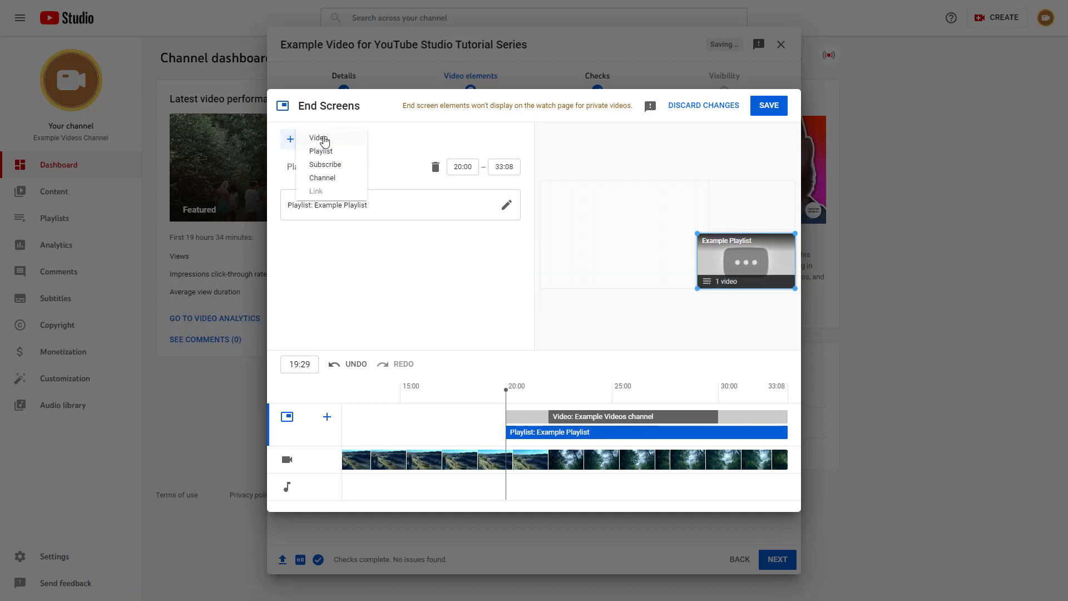
Step: Add a subscribe element and move it to the frame's bottom-left
left_click(341, 167)
left_click_drag(604, 187, 609, 195)
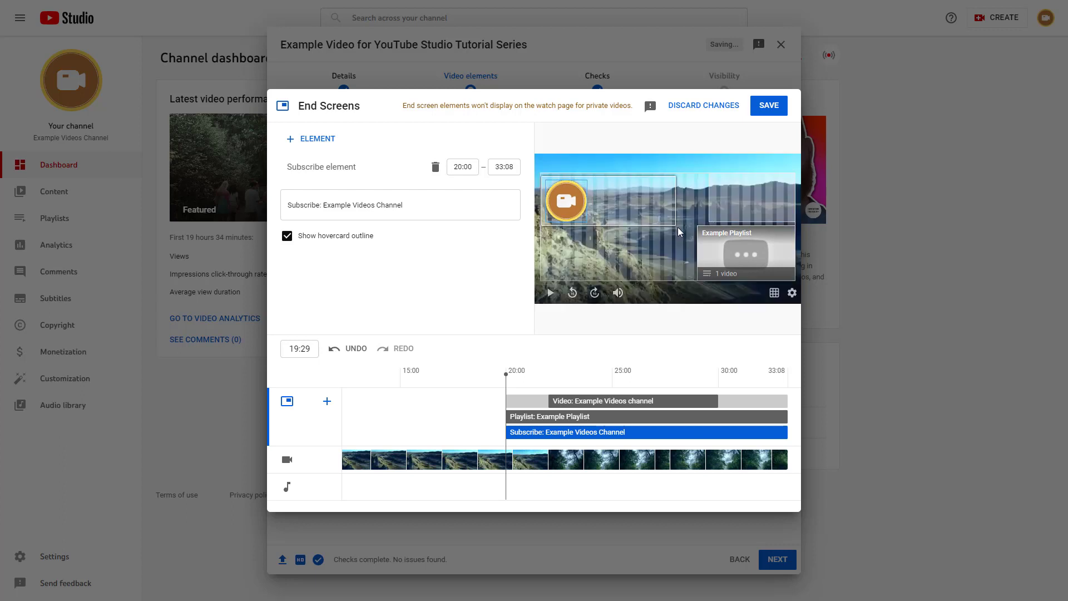
left_click_drag(671, 223, 633, 279)
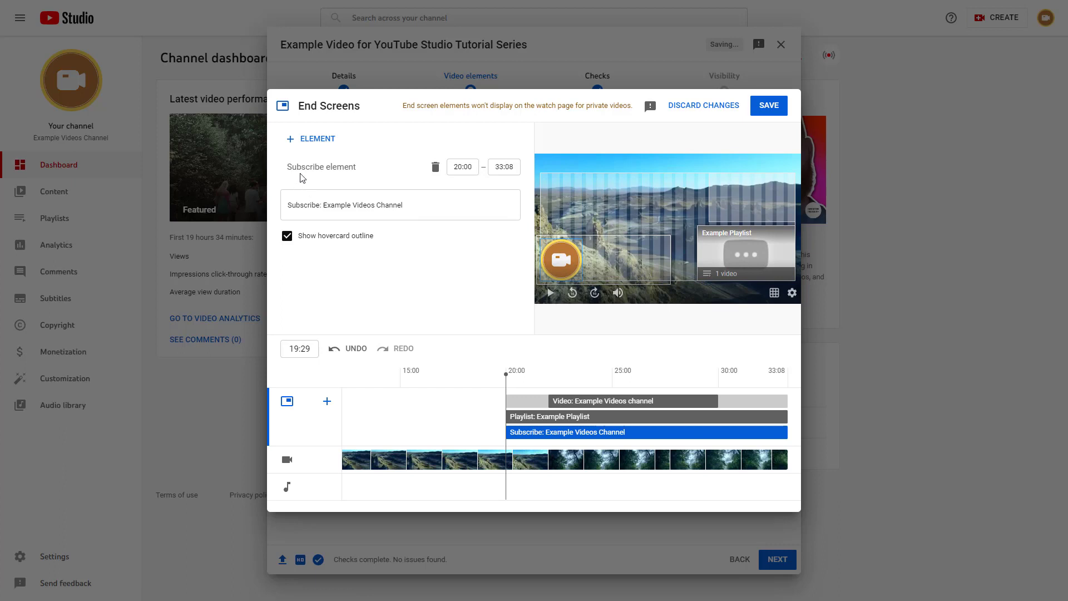
Step: Start a channel element, then cancel the channel chooser without picking one
left_click(316, 139)
left_click(323, 178)
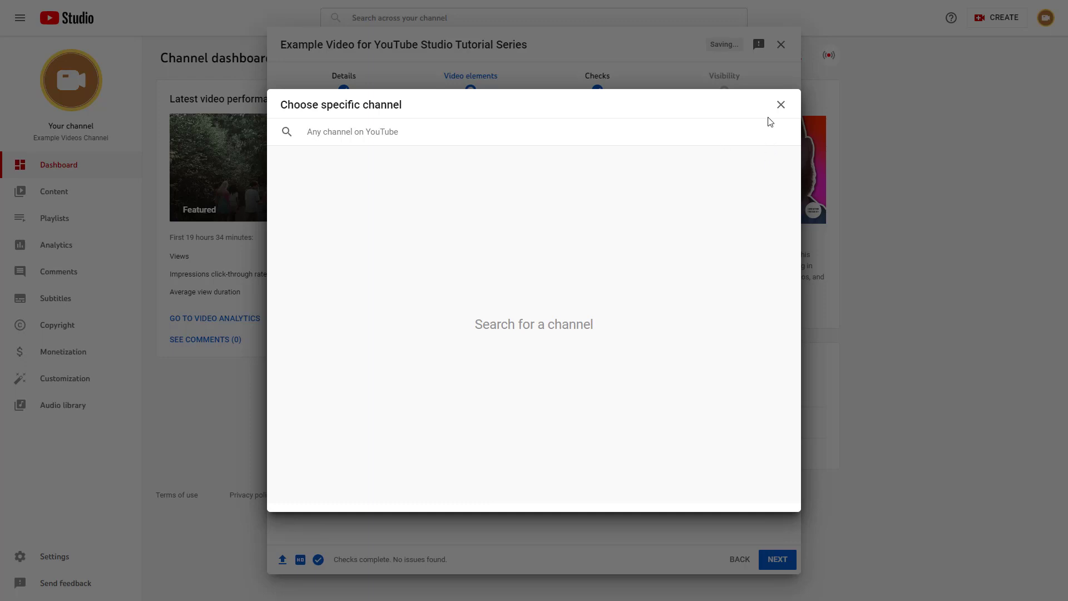
left_click(781, 105)
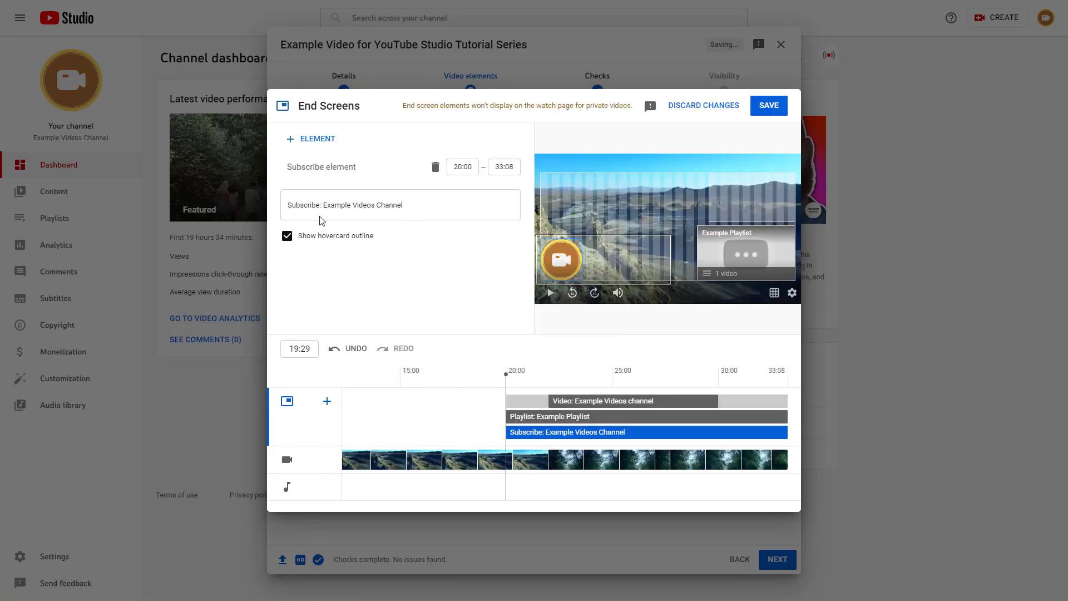
left_click(303, 139)
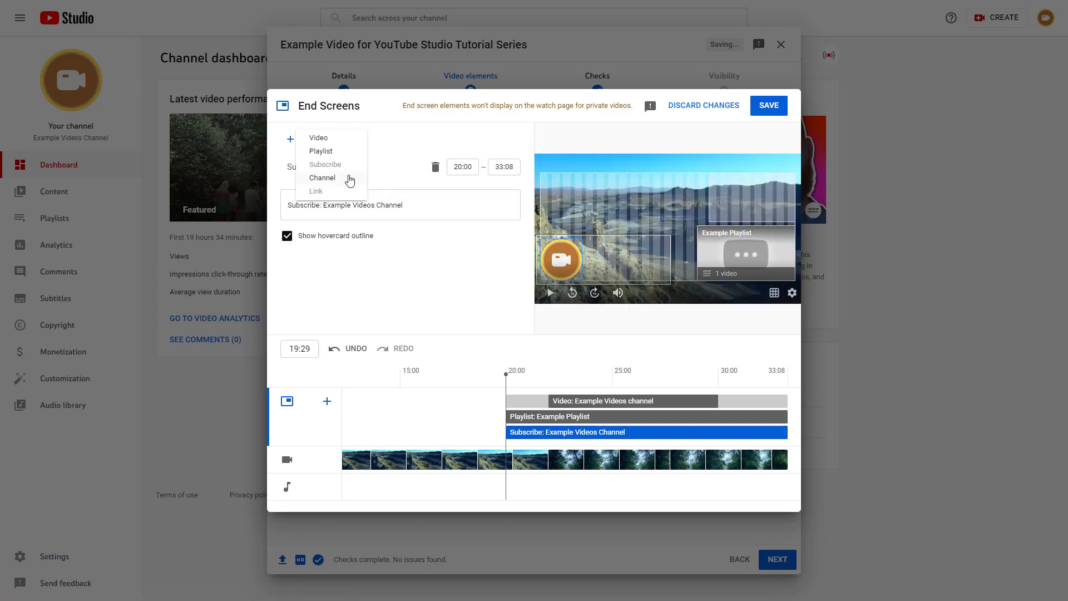
Step: Dismiss the element type menu and save the three-element end screen
left_click(412, 138)
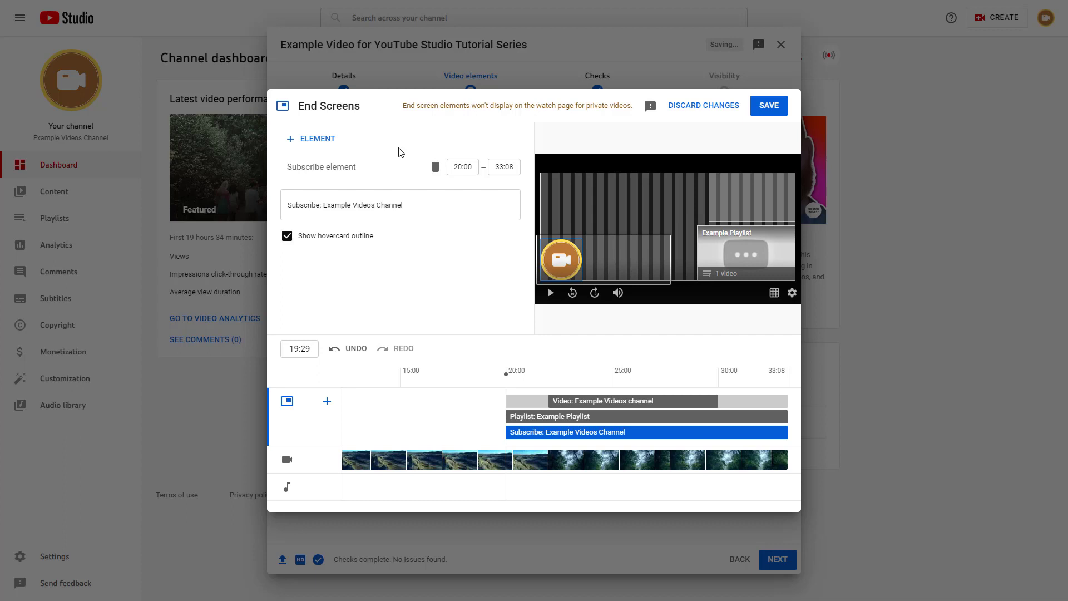
left_click(308, 138)
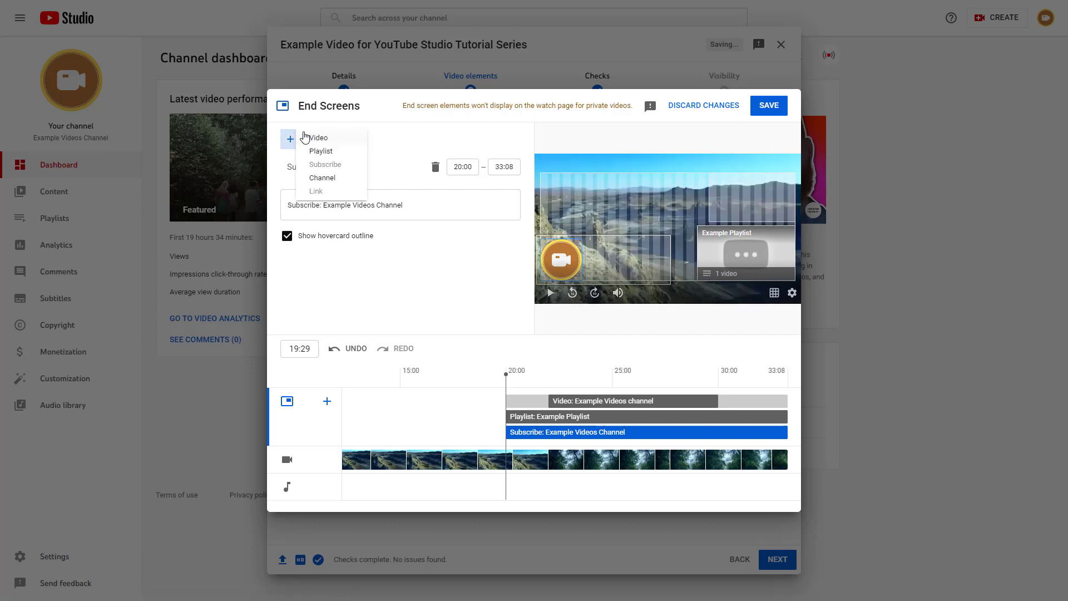
left_click(402, 139)
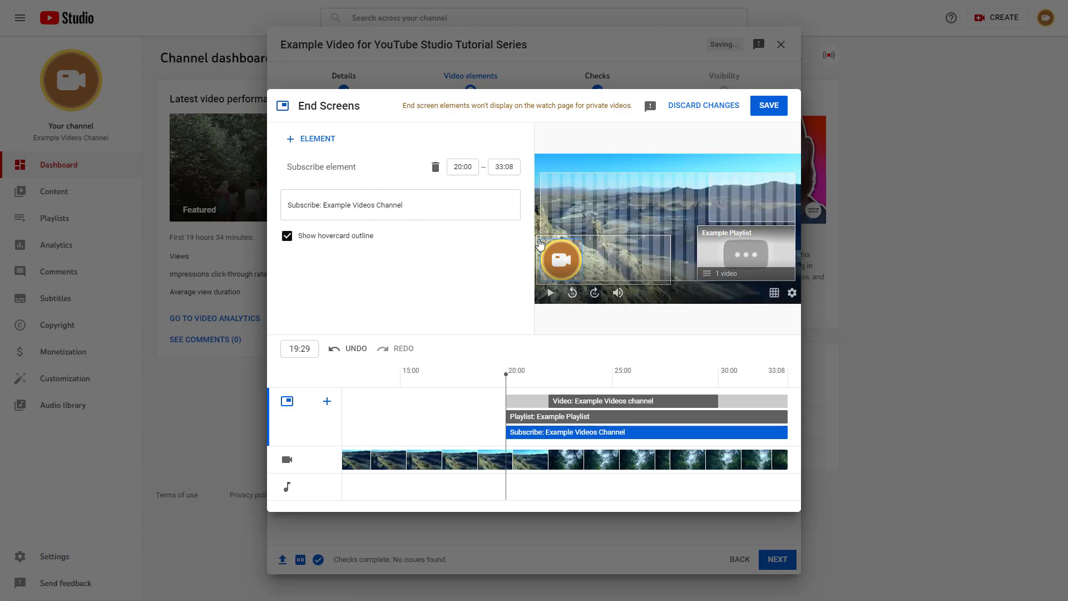
left_click(764, 110)
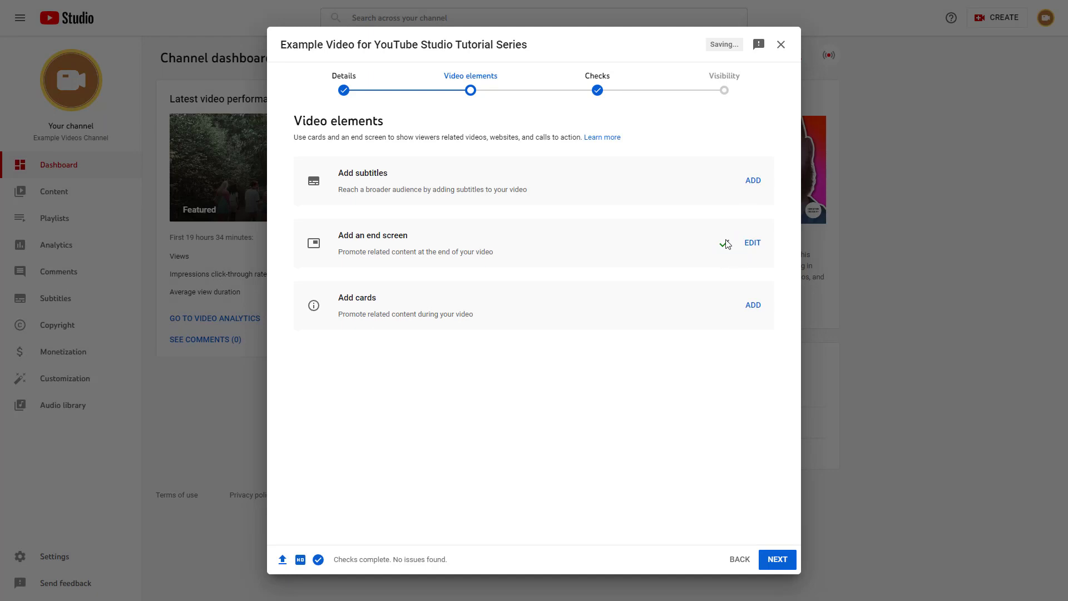
Step: Reopen the end screen editor and delete one of its elements
left_click(752, 243)
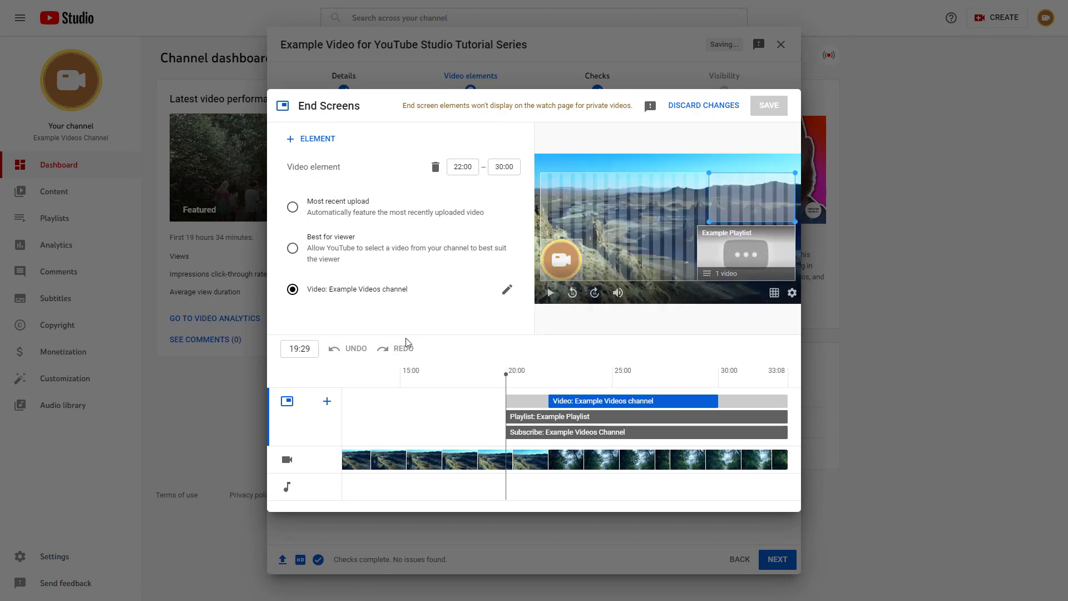
left_click(711, 258)
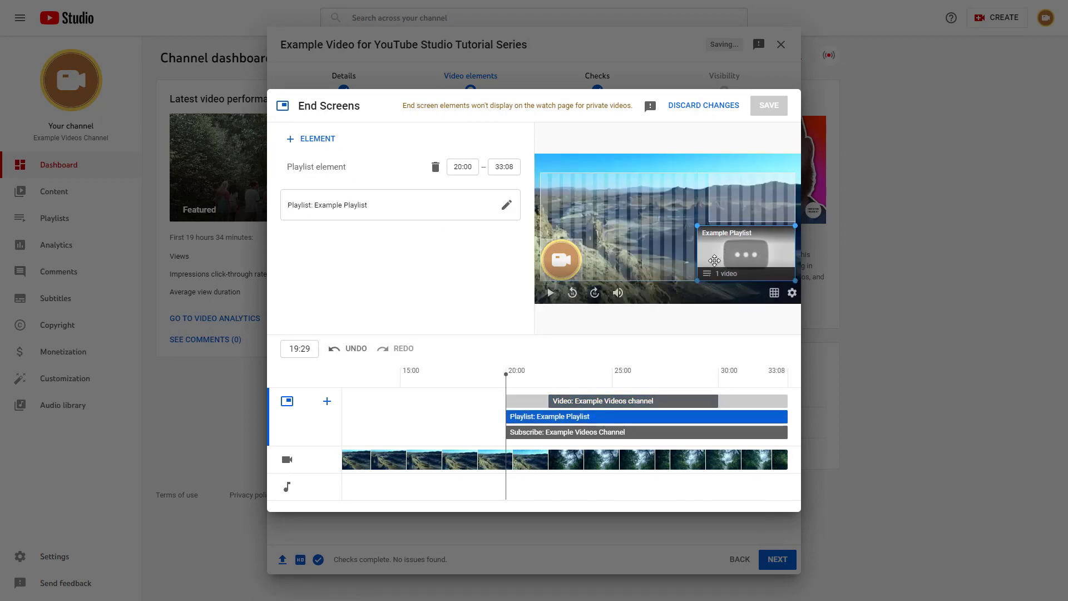
key("Delete")
key("Delete")
key("Delete")
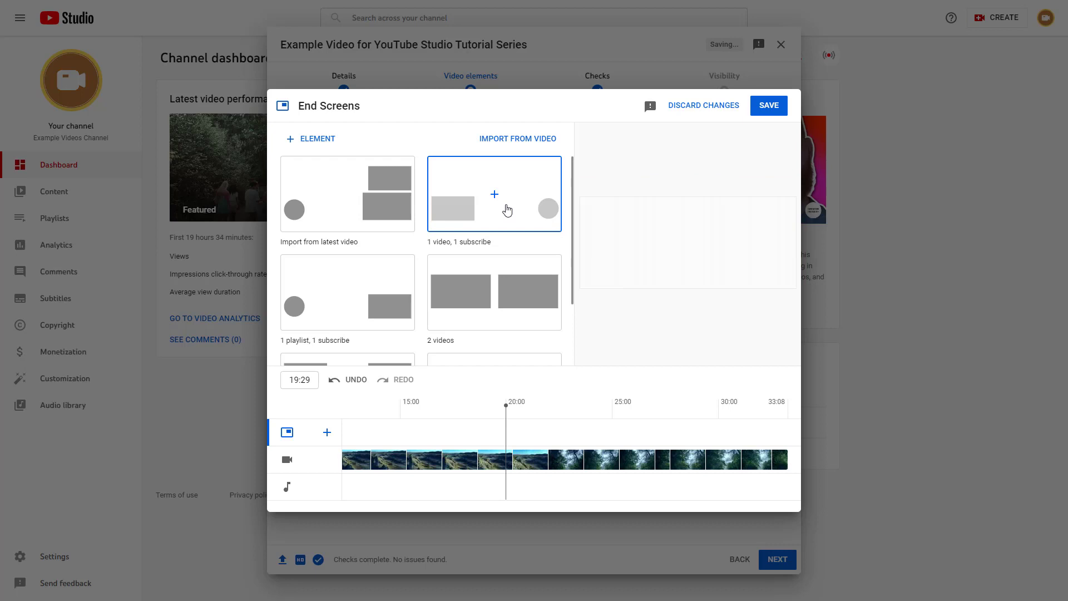
scroll(501, 205, "down", 3)
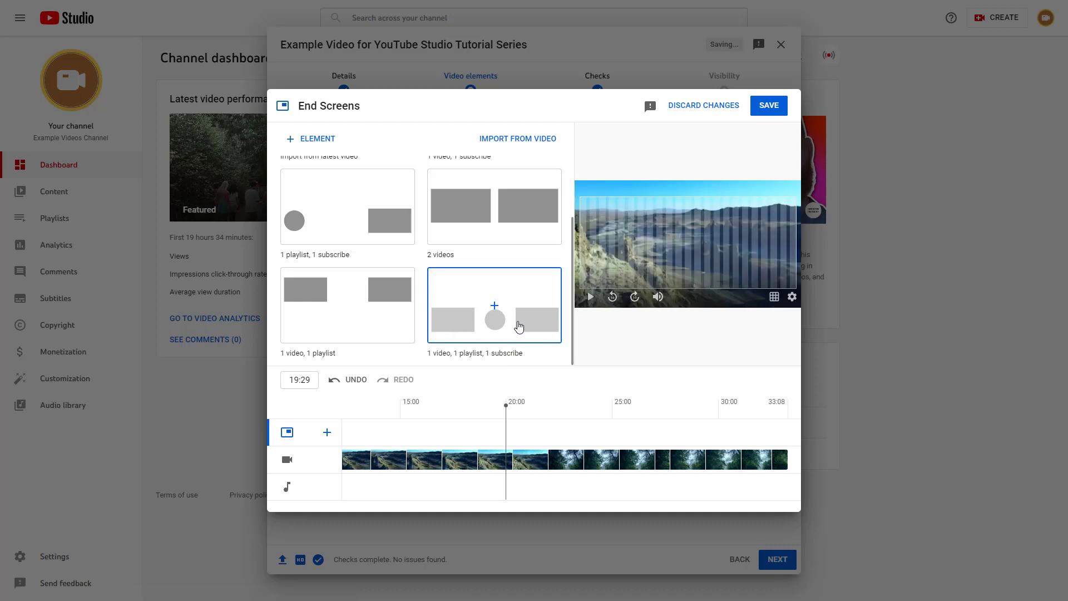
left_click(514, 322)
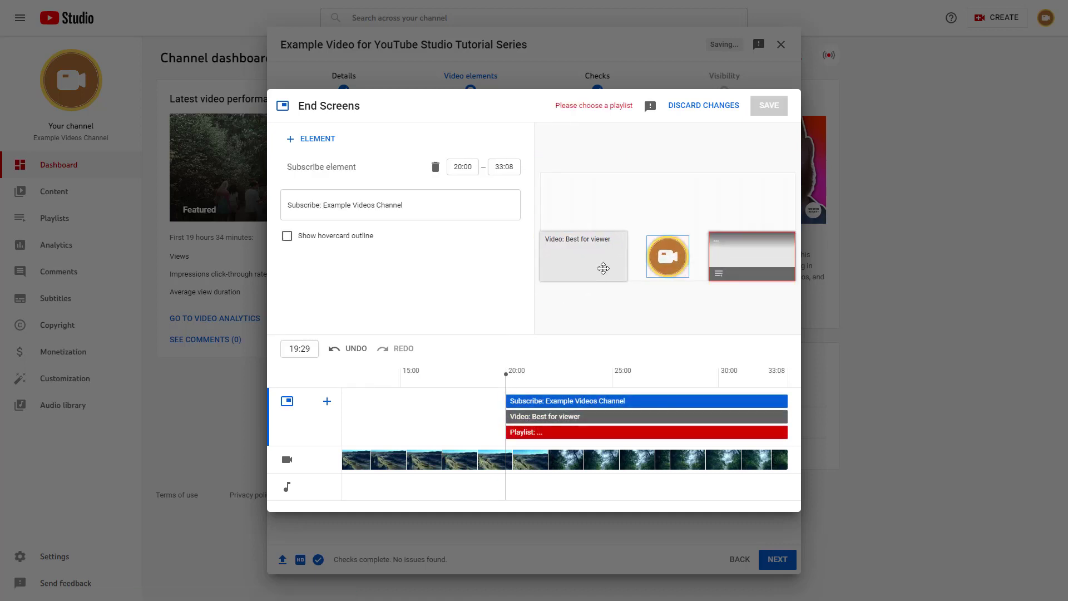
left_click_drag(583, 253, 765, 173)
left_click_drag(686, 252, 586, 226)
left_click(725, 247)
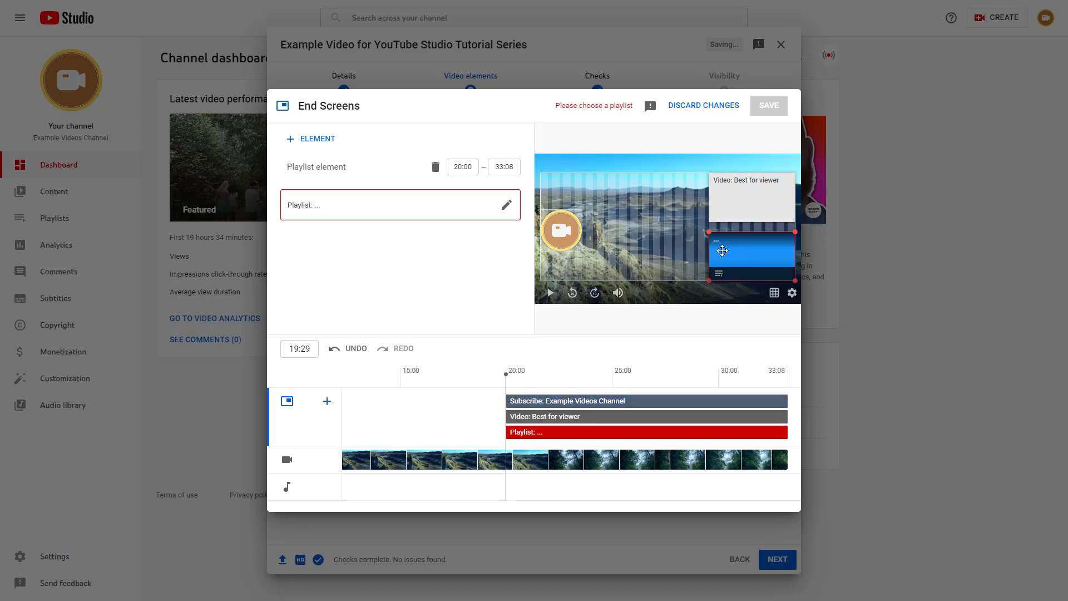
left_click_drag(736, 256, 635, 265)
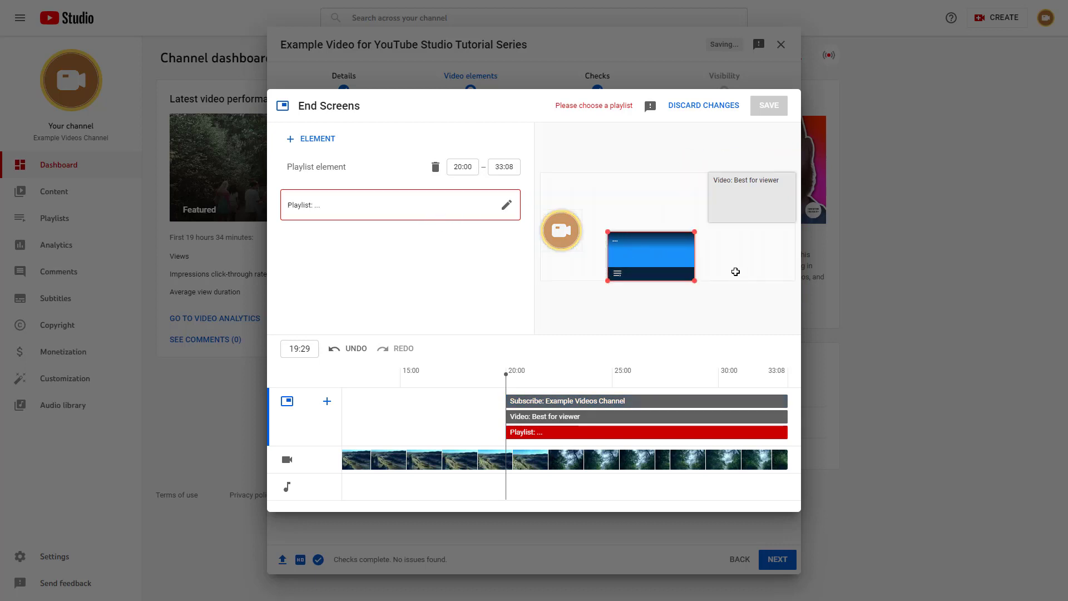
left_click(424, 207)
left_click(318, 201)
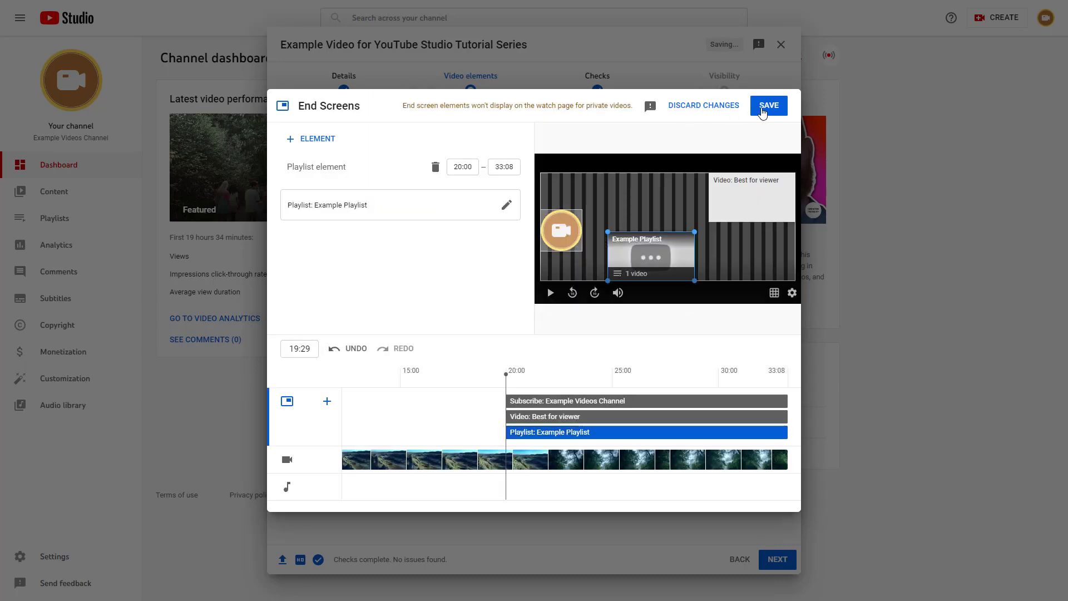
left_click_drag(665, 262, 790, 263)
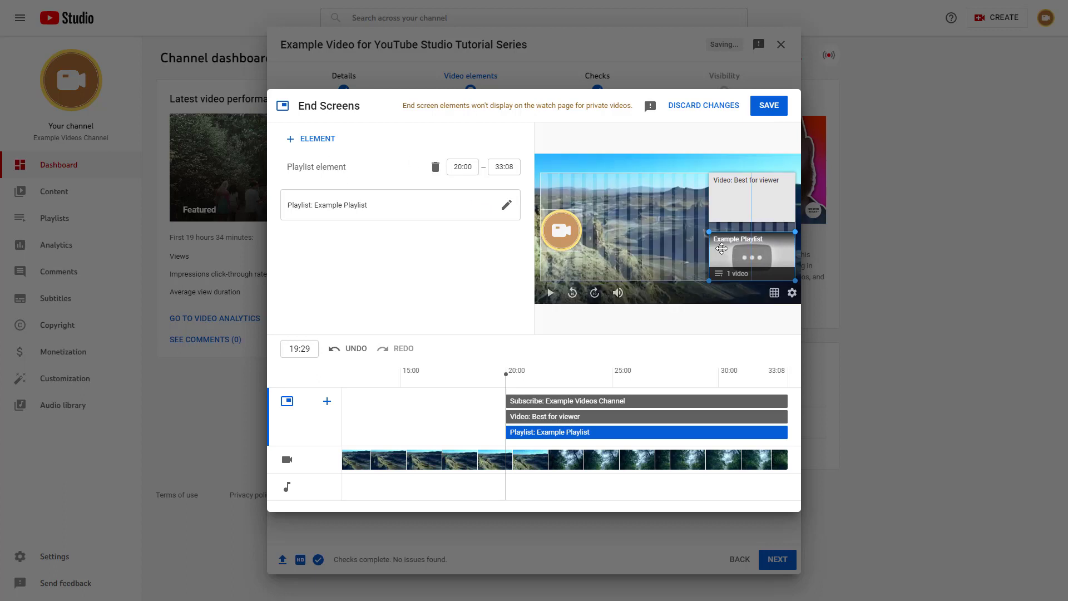
left_click(733, 188)
key("Delete")
key("Delete")
key("Delete")
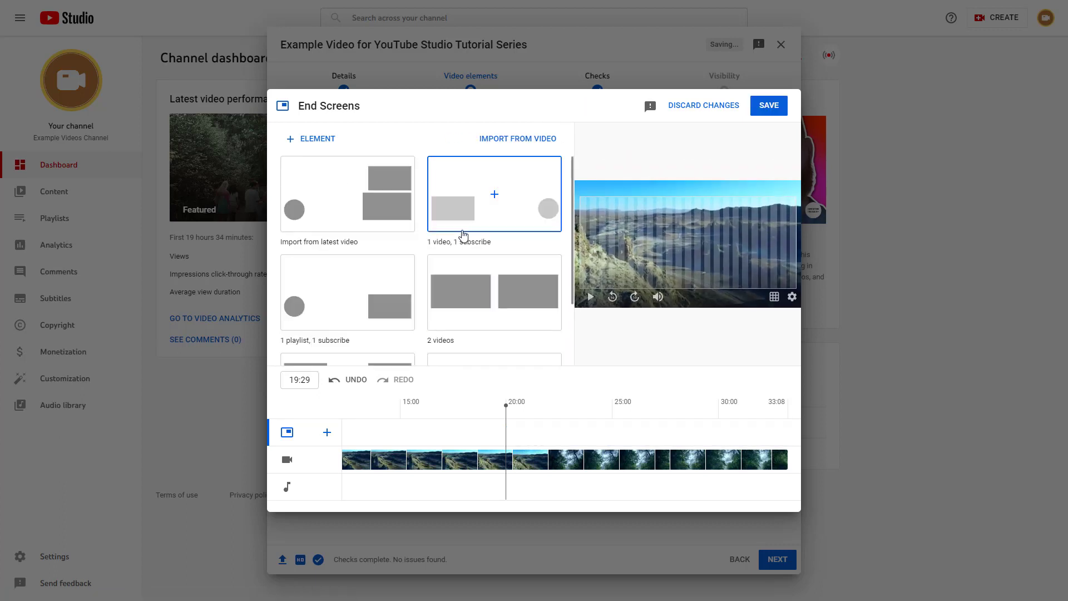
Step: Apply the '1 playlist, 1 subscribe' template and enlarge the playlist box
scroll(481, 253, "down", 2)
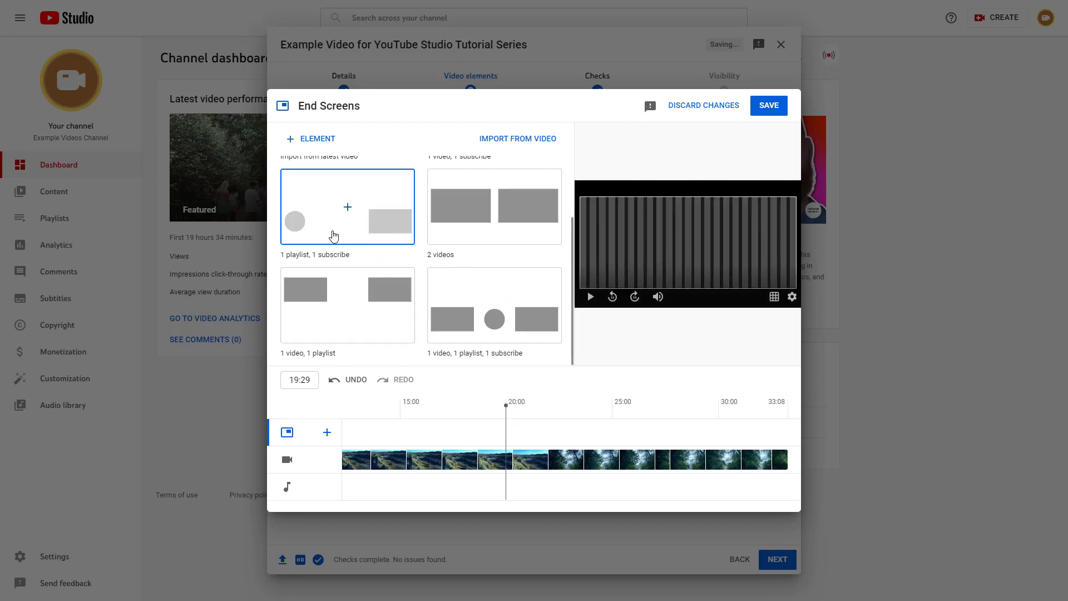
left_click(333, 235)
left_click(746, 245)
left_click_drag(709, 241, 675, 221)
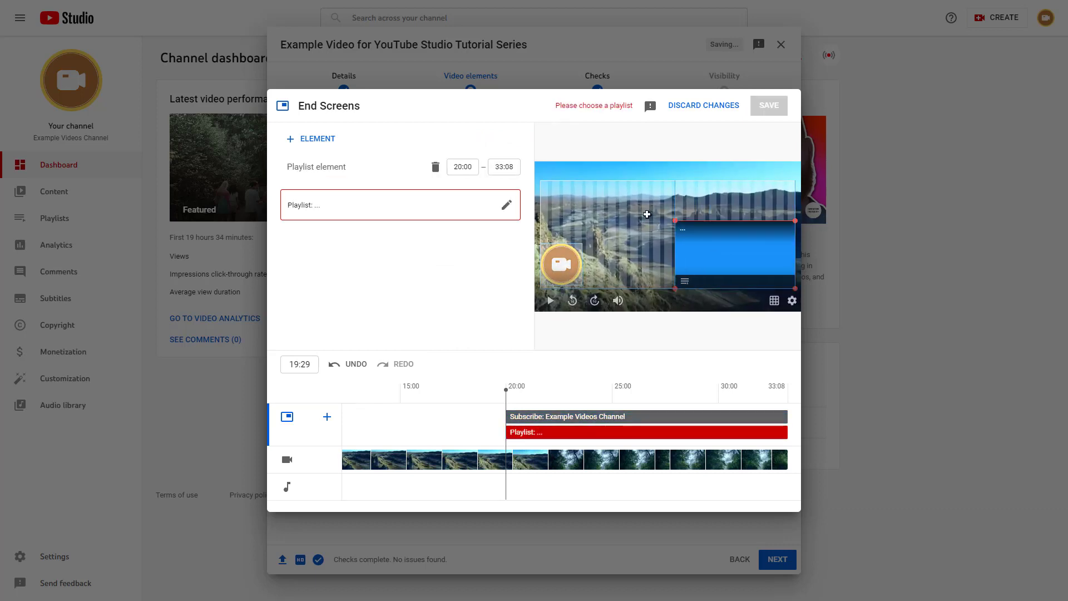
Step: Set the playlist element to Example Playlist and save the end screen
left_click(357, 211)
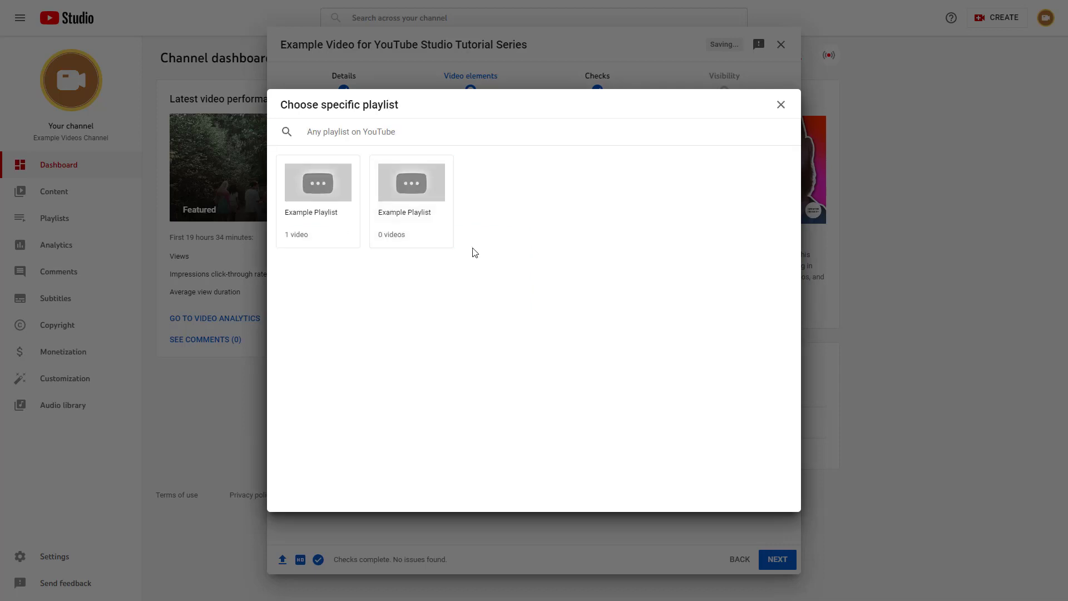
left_click(357, 198)
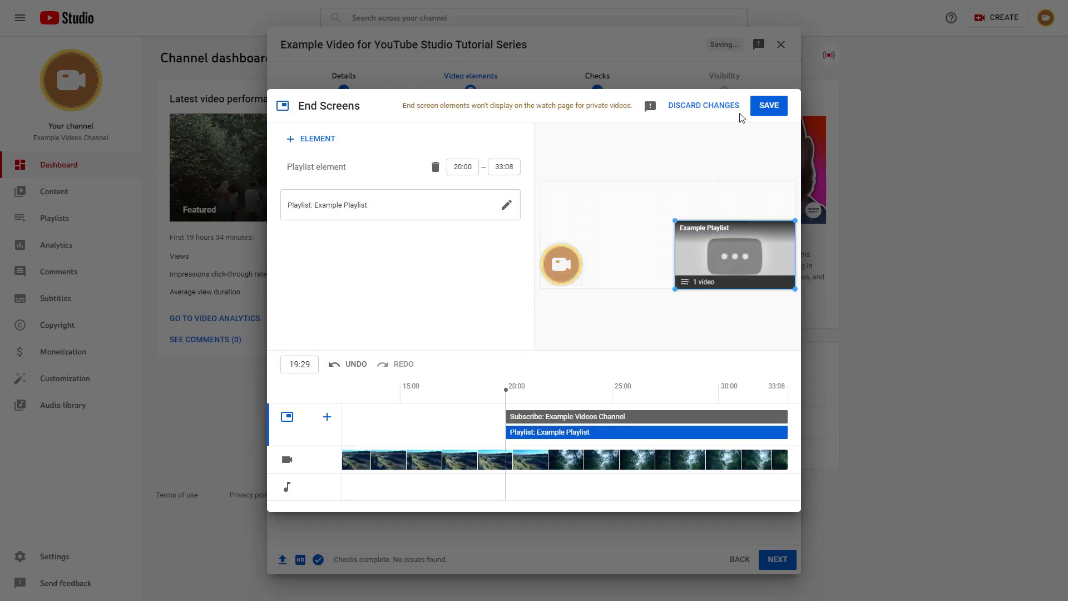
left_click(760, 112)
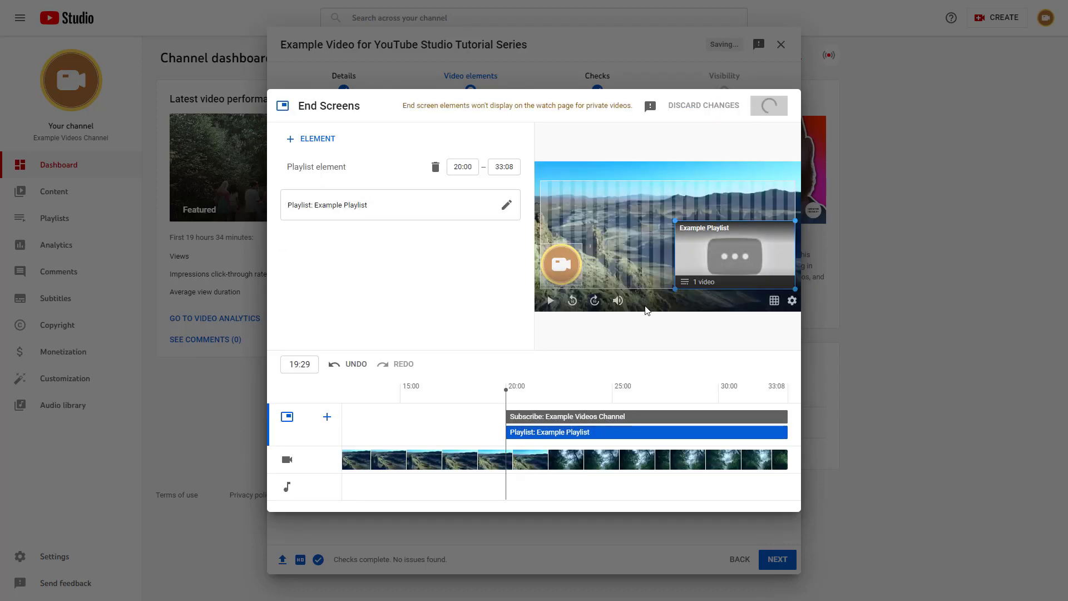